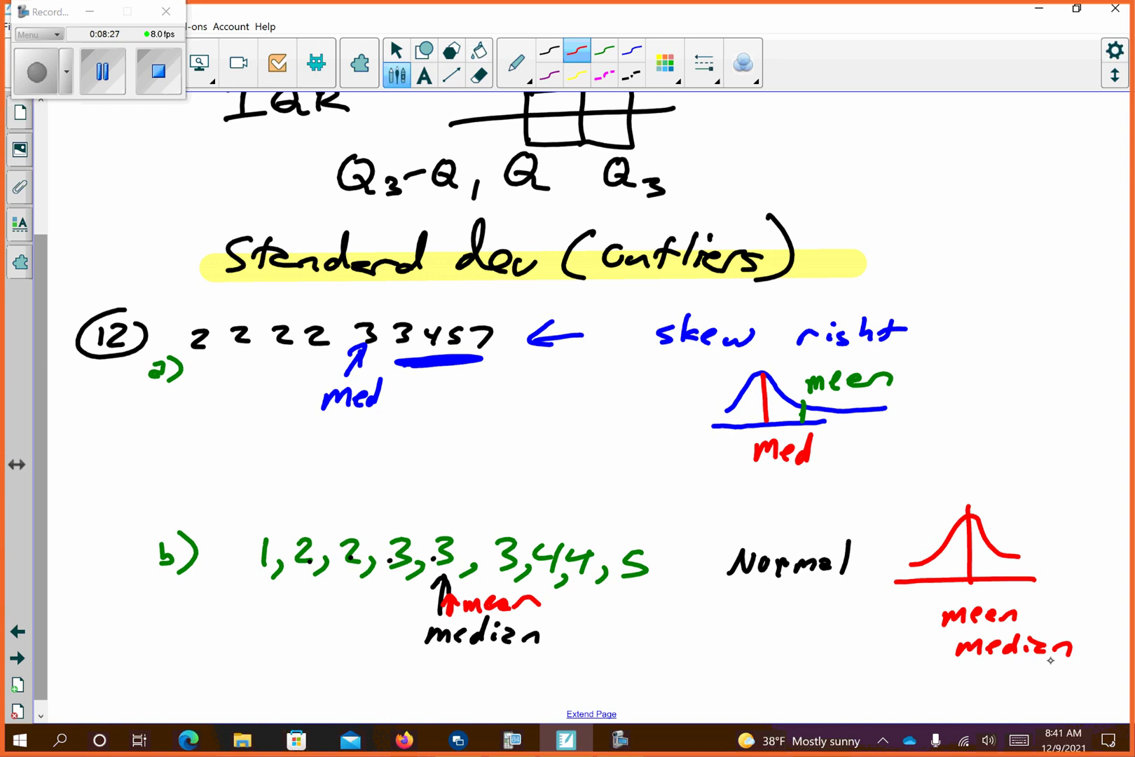
# Extend the page below part b) and write c) 3 3 3 4 4 4 5 5 5 in red
pyautogui.scroll(-1, 42, 692)
pyautogui.click(582, 697)
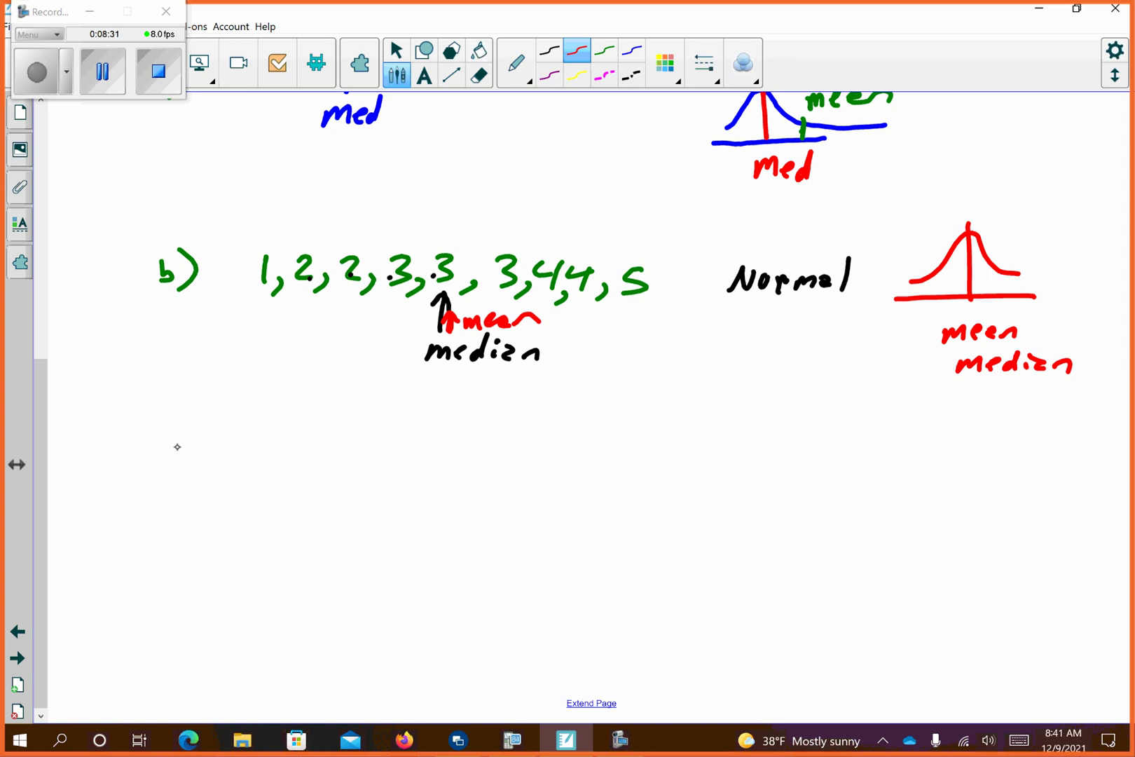
pyautogui.moveTo(178, 443); pyautogui.dragTo(177, 464)
pyautogui.moveTo(181, 436); pyautogui.dragTo(190, 473)
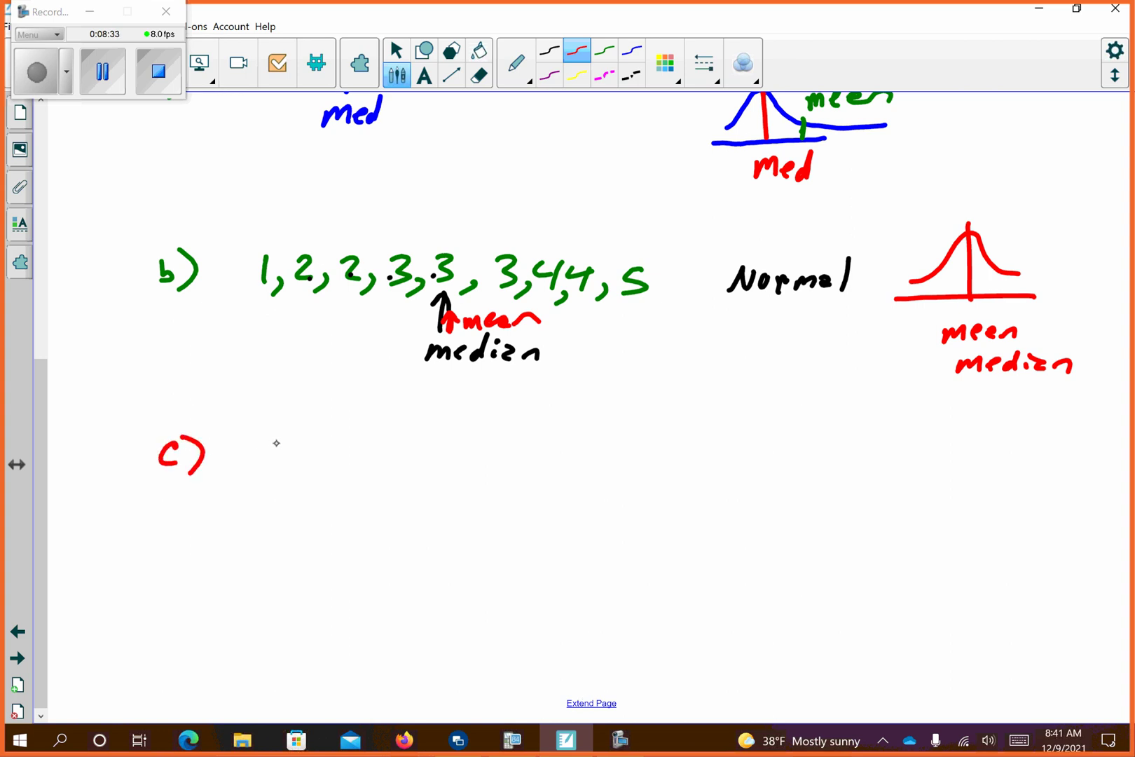
pyautogui.click(284, 444)
pyautogui.moveTo(283, 444)
pyautogui.mouseDown()
pyautogui.moveTo(287, 466)
pyautogui.moveTo(385, 446)
pyautogui.moveTo(366, 465)
pyautogui.moveTo(440, 448)
pyautogui.moveTo(432, 462)
pyautogui.mouseUp()
pyautogui.moveTo(455, 440)
pyautogui.mouseDown()
pyautogui.moveTo(453, 451)
pyautogui.moveTo(476, 449)
pyautogui.mouseUp()
pyautogui.moveTo(471, 441)
pyautogui.mouseDown()
pyautogui.moveTo(469, 464)
pyautogui.moveTo(514, 450)
pyautogui.moveTo(500, 466)
pyautogui.moveTo(533, 452)
pyautogui.moveTo(530, 463)
pyautogui.moveTo(601, 453)
pyautogui.moveTo(592, 461)
pyautogui.mouseUp()
pyautogui.click(584, 443)
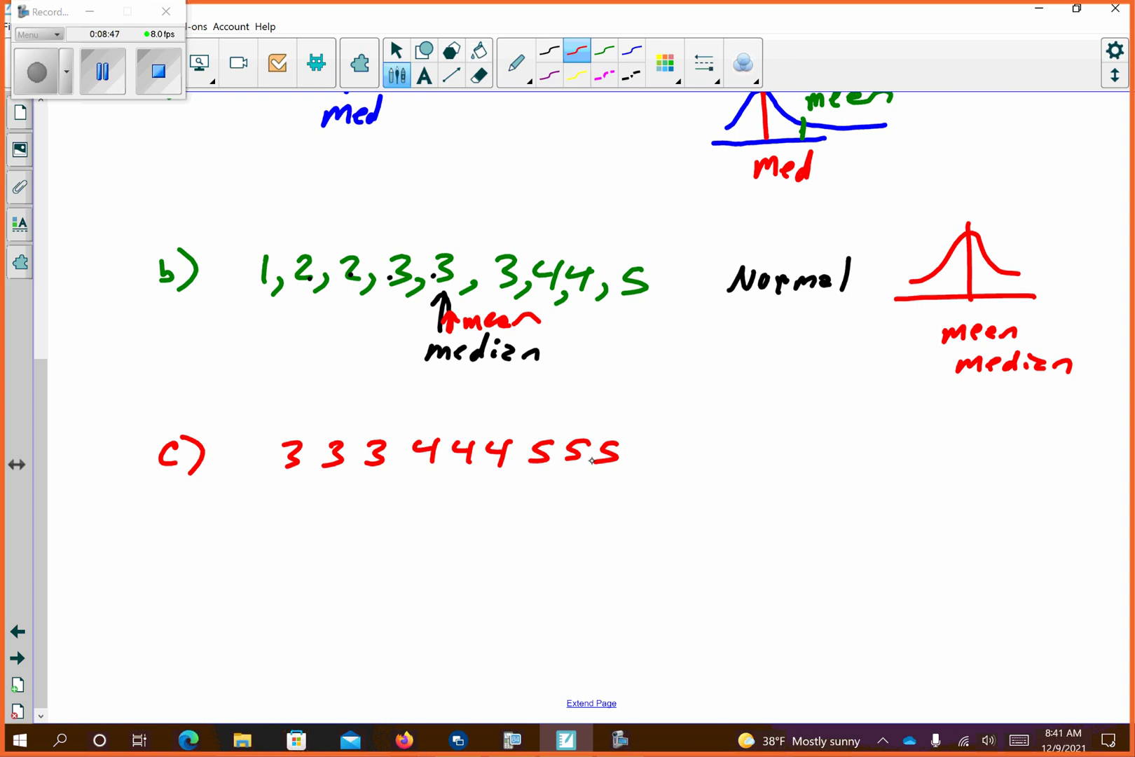
# Label part c) uniform with a flat box shape beneath, and start the d) label
pyautogui.moveTo(733, 453)
pyautogui.mouseDown()
pyautogui.moveTo(730, 465)
pyautogui.moveTo(754, 456)
pyautogui.mouseUp()
pyautogui.moveTo(768, 466)
pyautogui.mouseDown()
pyautogui.moveTo(776, 455)
pyautogui.moveTo(788, 466)
pyautogui.mouseUp()
pyautogui.moveTo(799, 465)
pyautogui.mouseDown()
pyautogui.moveTo(805, 452)
pyautogui.moveTo(844, 448)
pyautogui.mouseUp()
pyautogui.moveTo(842, 457)
pyautogui.mouseDown()
pyautogui.moveTo(864, 439)
pyautogui.moveTo(901, 459)
pyautogui.mouseUp()
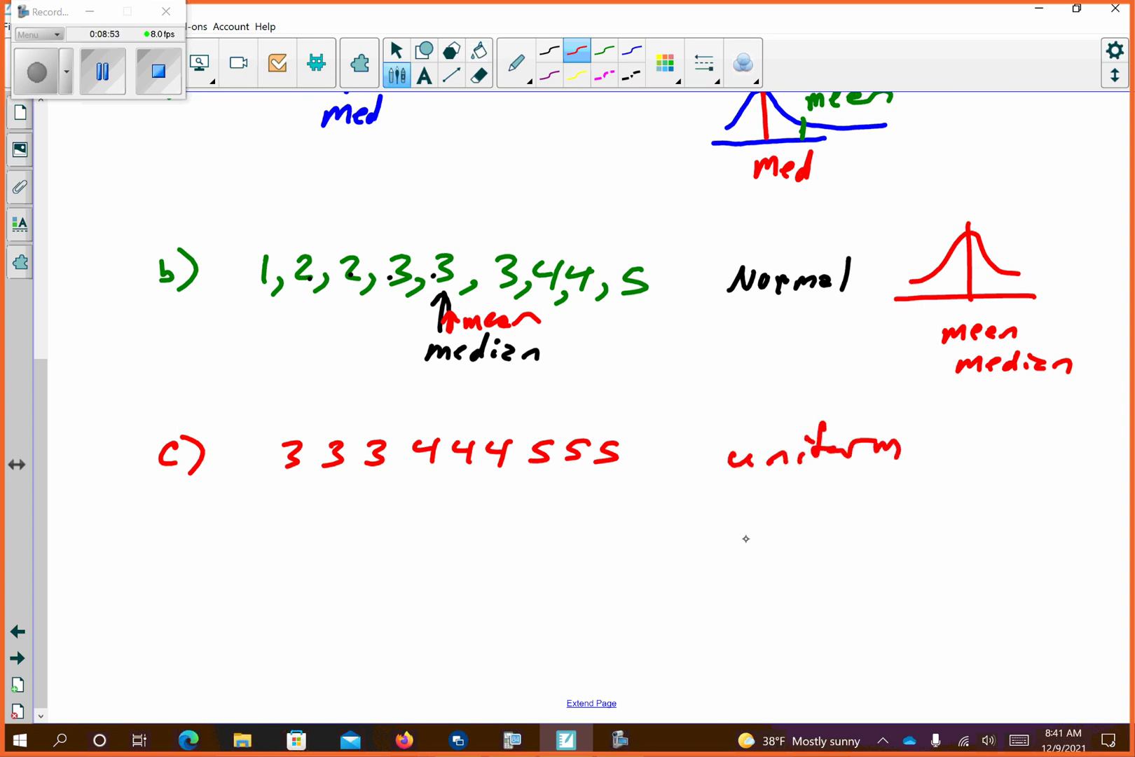
pyautogui.moveTo(764, 553)
pyautogui.mouseDown()
pyautogui.moveTo(764, 525)
pyautogui.moveTo(806, 520)
pyautogui.moveTo(856, 536)
pyautogui.moveTo(850, 558)
pyautogui.mouseUp()
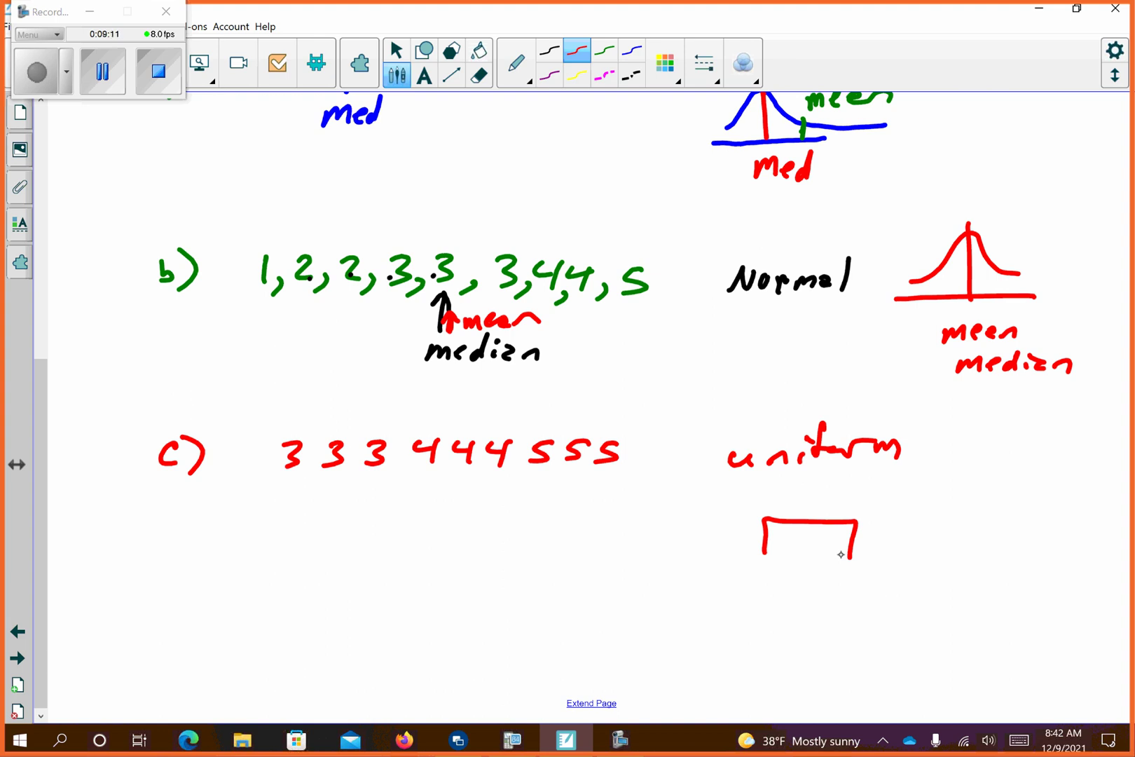
pyautogui.moveTo(176, 601)
pyautogui.mouseDown()
pyautogui.moveTo(168, 616)
pyautogui.moveTo(189, 628)
pyautogui.mouseUp()
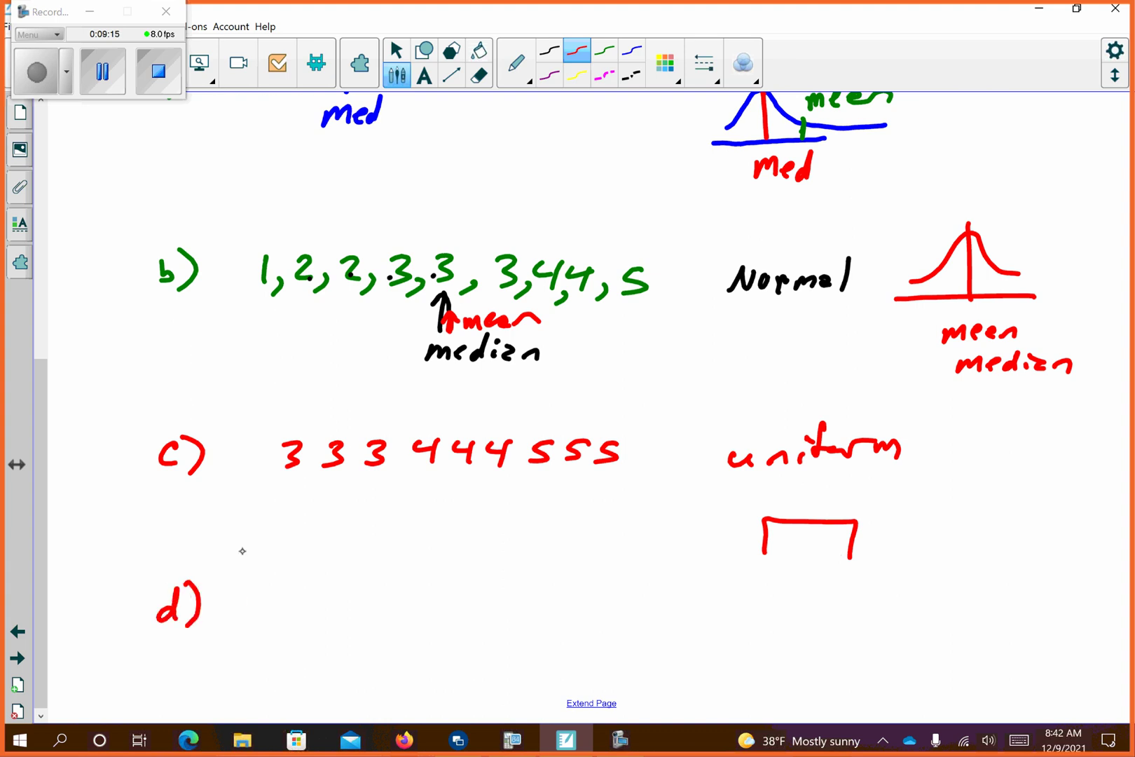
# Write part d) data 1 2 3 3 4 5 6 6 7 in red, labelled Bimode
pyautogui.moveTo(246, 596)
pyautogui.mouseDown()
pyautogui.moveTo(245, 626)
pyautogui.moveTo(357, 612)
pyautogui.moveTo(342, 623)
pyautogui.mouseUp()
pyautogui.moveTo(372, 597)
pyautogui.mouseDown()
pyautogui.moveTo(392, 608)
pyautogui.moveTo(378, 623)
pyautogui.moveTo(443, 608)
pyautogui.mouseUp()
pyautogui.moveTo(436, 592); pyautogui.dragTo(434, 622)
pyautogui.moveTo(463, 611)
pyautogui.mouseDown()
pyautogui.moveTo(479, 596)
pyautogui.moveTo(459, 620)
pyautogui.mouseUp()
pyautogui.moveTo(510, 594); pyautogui.dragTo(498, 614)
pyautogui.moveTo(549, 592)
pyautogui.mouseDown()
pyautogui.moveTo(539, 620)
pyautogui.moveTo(581, 625)
pyautogui.mouseUp()
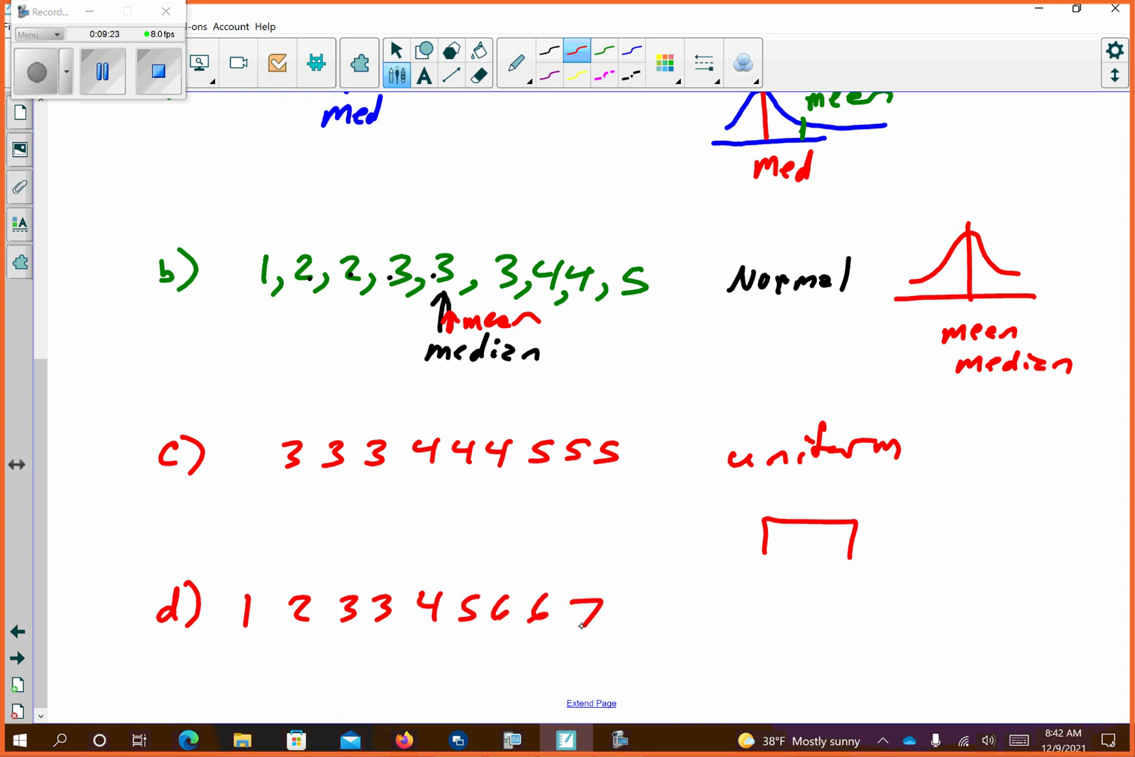
pyautogui.moveTo(683, 610); pyautogui.dragTo(683, 635)
pyautogui.moveTo(707, 621)
pyautogui.mouseDown()
pyautogui.moveTo(708, 634)
pyautogui.moveTo(747, 634)
pyautogui.mouseUp()
pyautogui.moveTo(760, 624)
pyautogui.mouseDown()
pyautogui.moveTo(754, 630)
pyautogui.moveTo(774, 625)
pyautogui.mouseUp()
pyautogui.moveTo(777, 622)
pyautogui.mouseDown()
pyautogui.moveTo(784, 604)
pyautogui.moveTo(784, 635)
pyautogui.mouseUp()
pyautogui.moveTo(788, 627); pyautogui.dragTo(807, 634)
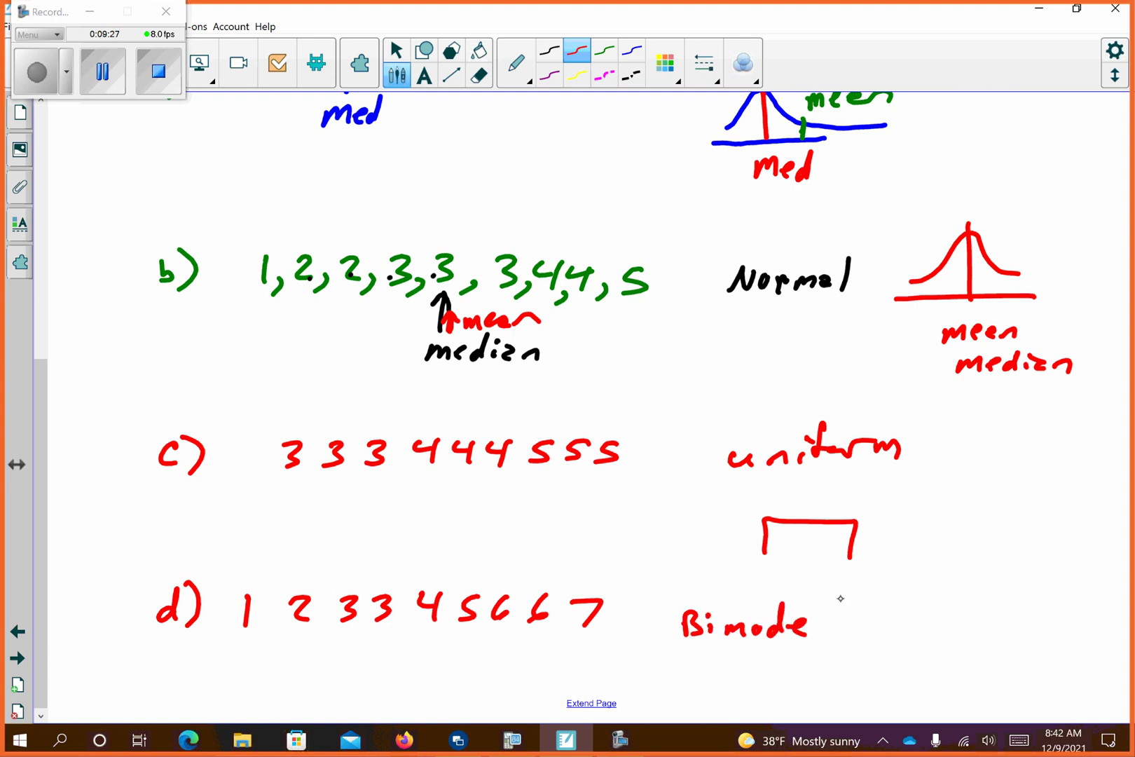
# In blue, underline 3 3 and 6 6, sketch a two-humped curve, and correct the label to Bimodal
pyautogui.click(632, 51)
pyautogui.moveTo(494, 631); pyautogui.dragTo(546, 631)
pyautogui.moveTo(343, 636); pyautogui.dragTo(385, 637)
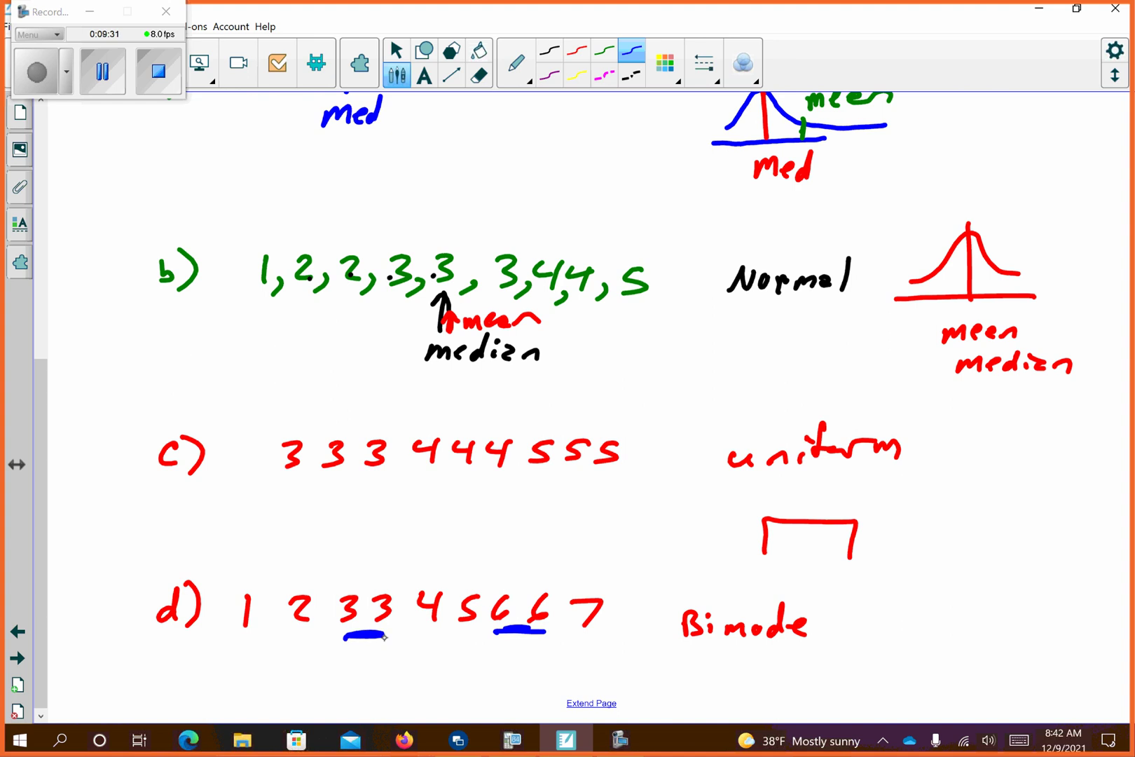
pyautogui.moveTo(866, 635)
pyautogui.mouseDown()
pyautogui.moveTo(953, 634)
pyautogui.moveTo(884, 618)
pyautogui.moveTo(900, 591)
pyautogui.moveTo(956, 588)
pyautogui.moveTo(1000, 615)
pyautogui.mouseUp()
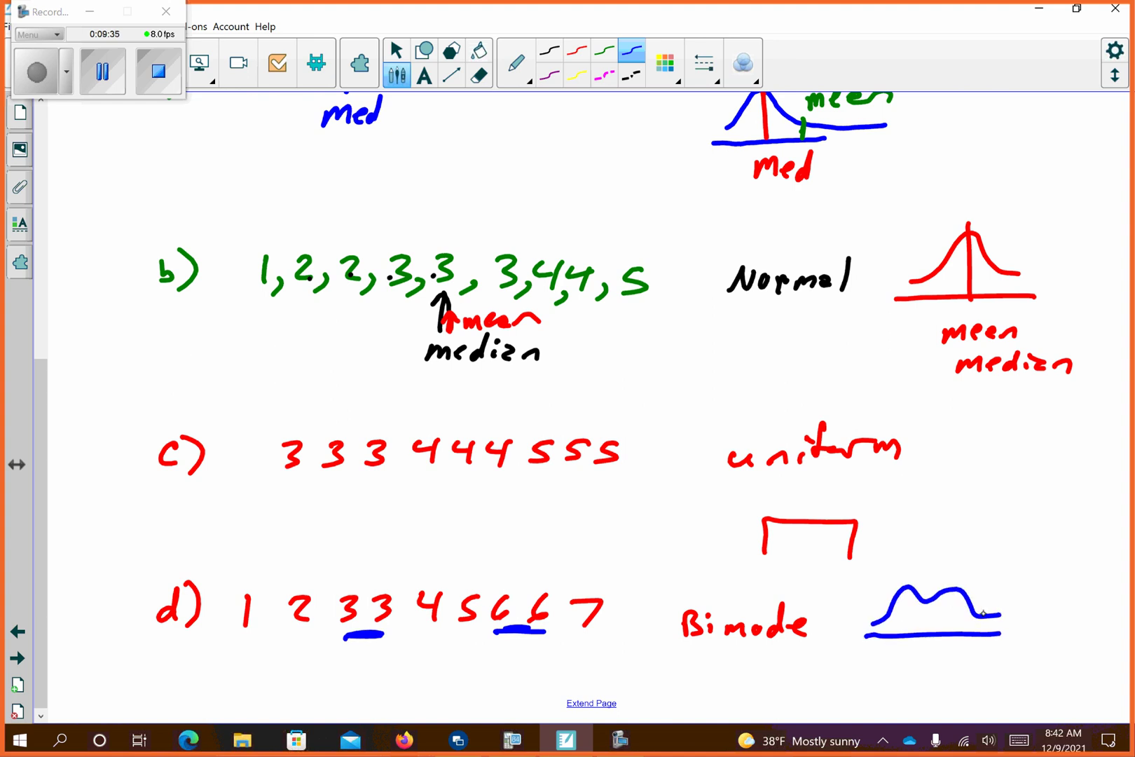
pyautogui.moveTo(877, 617); pyautogui.dragTo(854, 624)
pyautogui.moveTo(806, 617); pyautogui.dragTo(799, 634)
pyautogui.moveTo(826, 608); pyautogui.dragTo(814, 639)
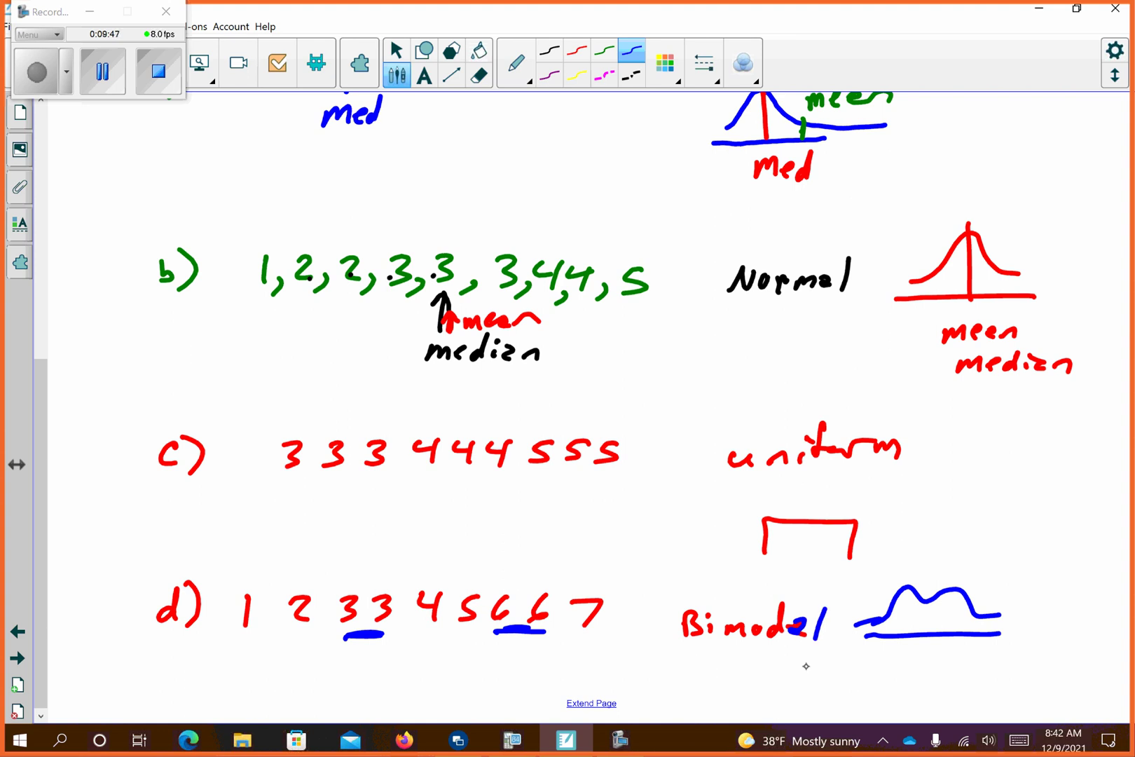
# On the next blank page, write a circled problem number 10
pyautogui.click(17, 657)
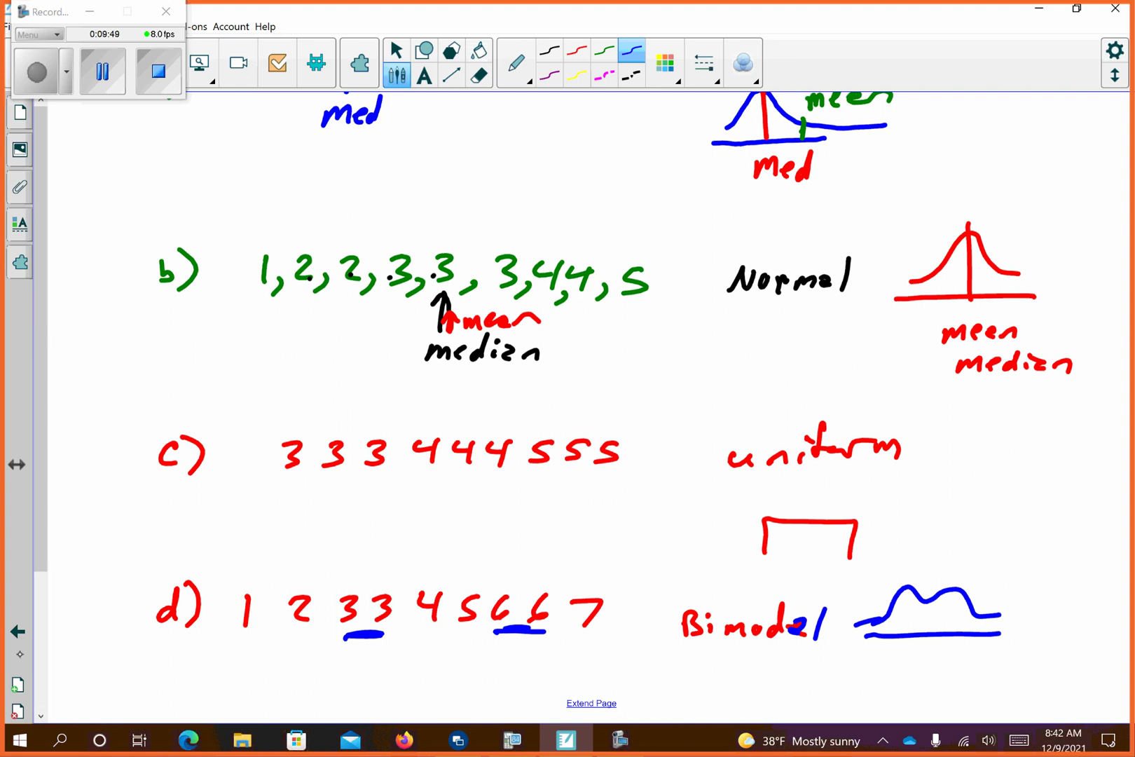
pyautogui.moveTo(100, 169); pyautogui.dragTo(102, 190)
pyautogui.moveTo(126, 170); pyautogui.dragTo(126, 170)
pyautogui.moveTo(130, 154); pyautogui.dragTo(124, 161)
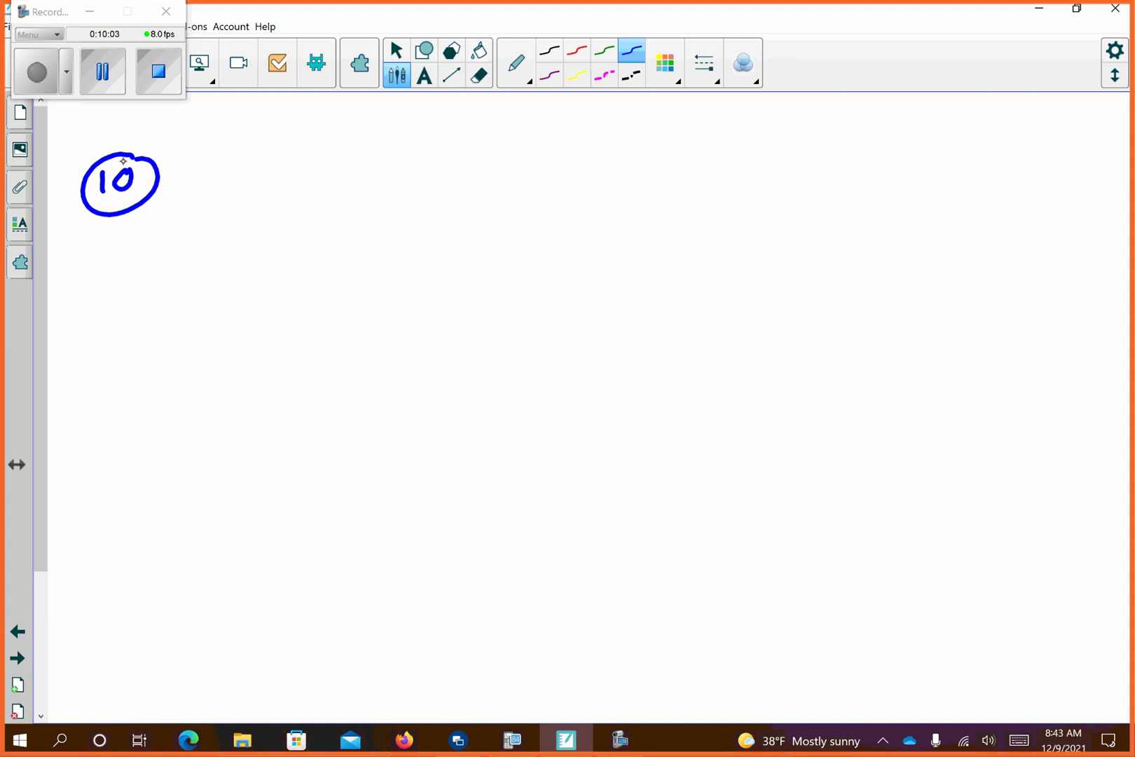
# Write part a) answer: 150 largest
pyautogui.moveTo(243, 179)
pyautogui.mouseDown()
pyautogui.moveTo(243, 205)
pyautogui.moveTo(312, 183)
pyautogui.moveTo(356, 203)
pyautogui.moveTo(471, 200)
pyautogui.mouseUp()
pyautogui.click(376, 187)
pyautogui.moveTo(495, 164); pyautogui.dragTo(494, 198)
pyautogui.moveTo(482, 177); pyautogui.dragTo(530, 174)
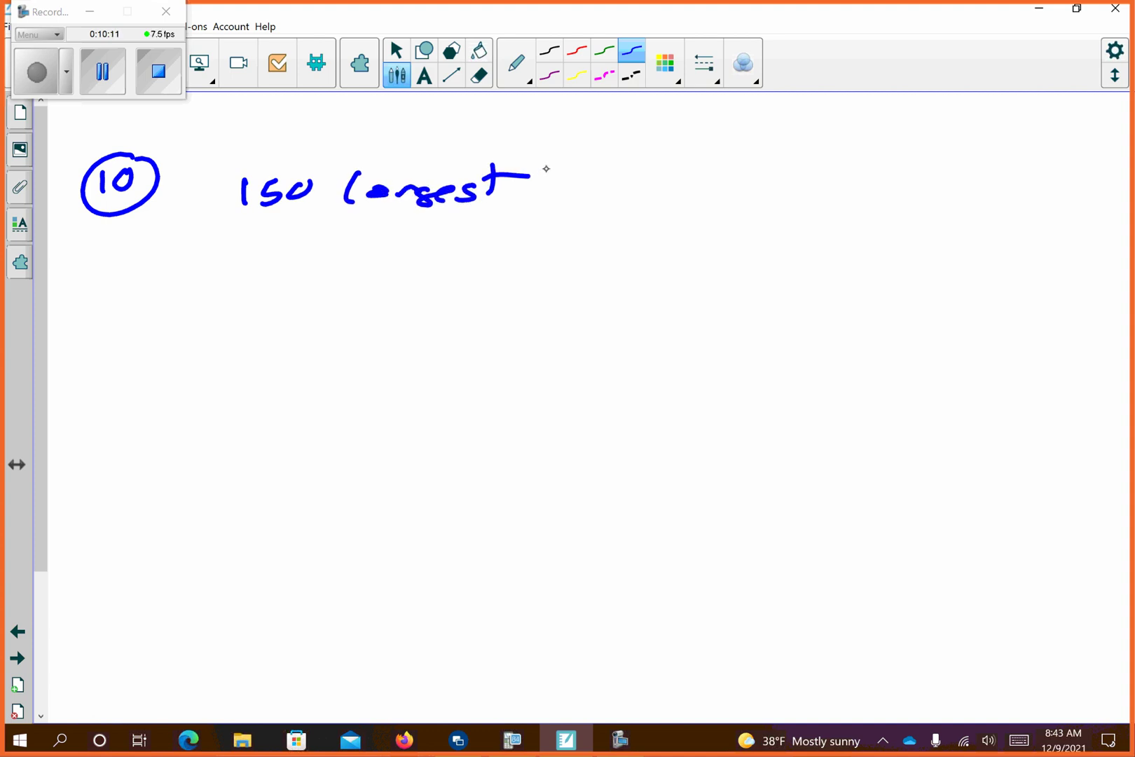
pyautogui.moveTo(188, 191); pyautogui.dragTo(206, 198)
pyautogui.moveTo(208, 177); pyautogui.dragTo(203, 288)
# Write part b) Range 150 − 34 = 116, boxed
pyautogui.moveTo(284, 264)
pyautogui.mouseDown()
pyautogui.moveTo(285, 281)
pyautogui.moveTo(390, 280)
pyautogui.mouseUp()
pyautogui.moveTo(502, 245)
pyautogui.mouseDown()
pyautogui.moveTo(502, 270)
pyautogui.moveTo(548, 247)
pyautogui.moveTo(613, 255)
pyautogui.mouseUp()
pyautogui.moveTo(628, 240)
pyautogui.mouseDown()
pyautogui.moveTo(649, 242)
pyautogui.moveTo(634, 265)
pyautogui.mouseUp()
pyautogui.moveTo(670, 239); pyautogui.dragTo(687, 252)
pyautogui.moveTo(681, 239)
pyautogui.mouseDown()
pyautogui.moveTo(680, 269)
pyautogui.moveTo(748, 246)
pyautogui.moveTo(748, 259)
pyautogui.mouseUp()
pyautogui.moveTo(792, 224); pyautogui.dragTo(782, 259)
pyautogui.moveTo(808, 224); pyautogui.dragTo(799, 255)
pyautogui.moveTo(821, 223)
pyautogui.mouseDown()
pyautogui.moveTo(818, 252)
pyautogui.moveTo(843, 275)
pyautogui.moveTo(863, 216)
pyautogui.moveTo(782, 220)
pyautogui.moveTo(768, 281)
pyautogui.mouseUp()
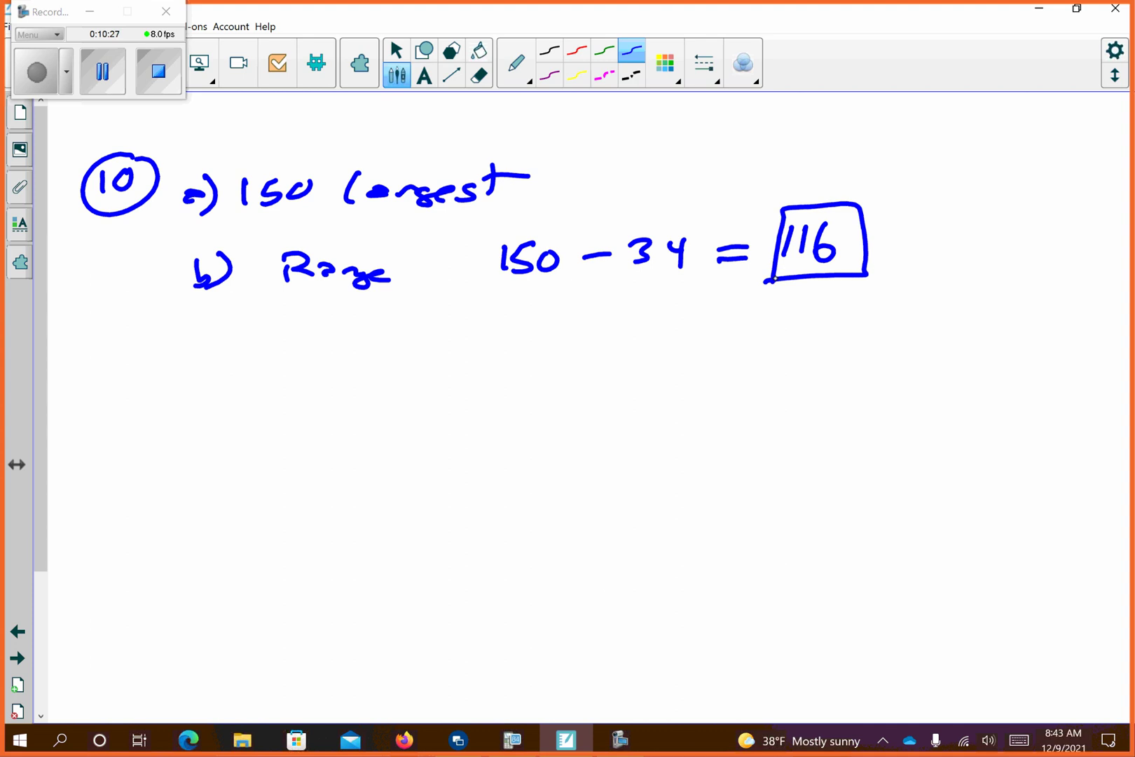
# Write part c) skew right
pyautogui.moveTo(210, 343); pyautogui.dragTo(214, 371)
pyautogui.moveTo(319, 349)
pyautogui.mouseDown()
pyautogui.moveTo(356, 359)
pyautogui.moveTo(469, 354)
pyautogui.moveTo(478, 343)
pyautogui.moveTo(501, 362)
pyautogui.moveTo(561, 343)
pyautogui.mouseUp()
pyautogui.click(333, 334)
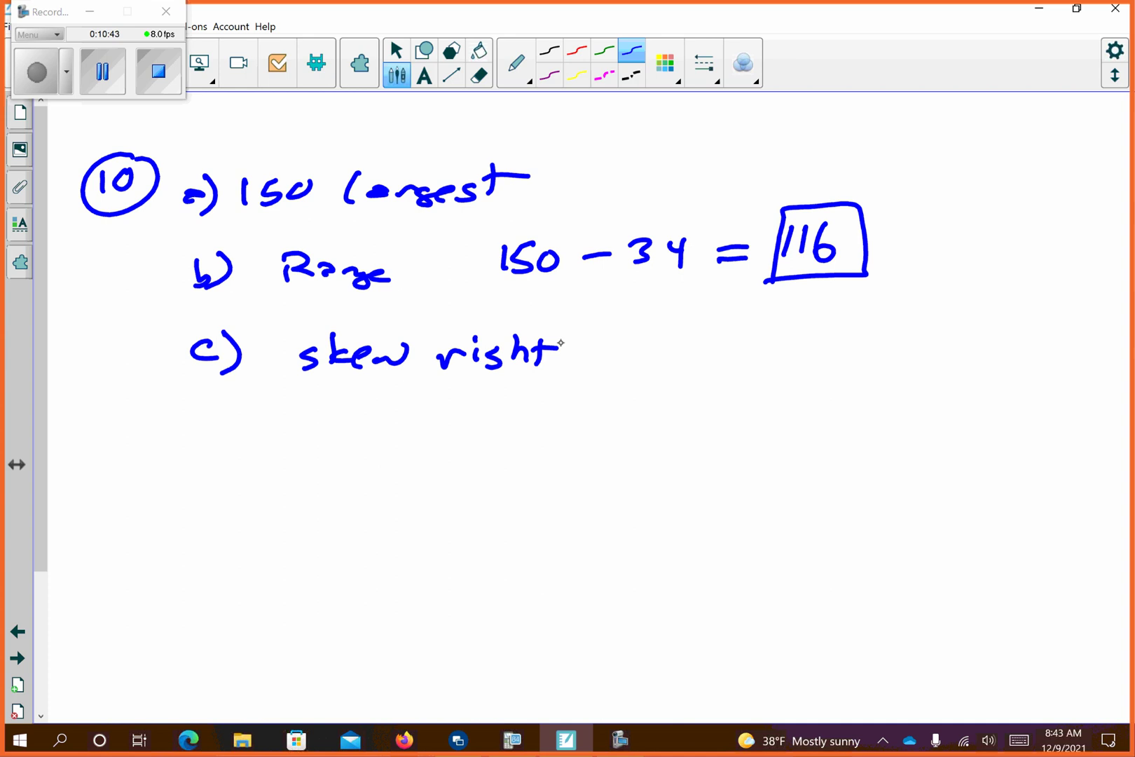
# Sketch a right-skewed curve with a vertical line marking its peak as median 89
pyautogui.moveTo(648, 415)
pyautogui.mouseDown()
pyautogui.moveTo(708, 401)
pyautogui.moveTo(739, 361)
pyautogui.moveTo(890, 419)
pyautogui.mouseUp()
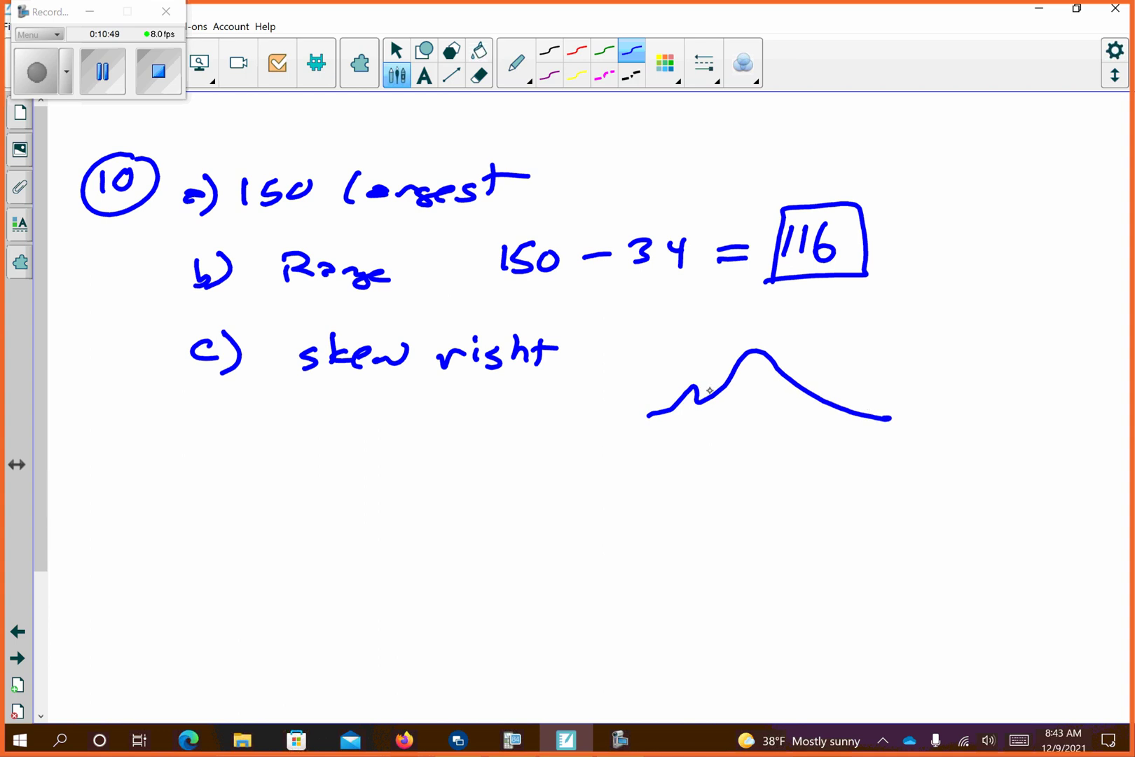
pyautogui.moveTo(703, 386)
pyautogui.mouseDown()
pyautogui.moveTo(716, 409)
pyautogui.moveTo(700, 380)
pyautogui.mouseUp()
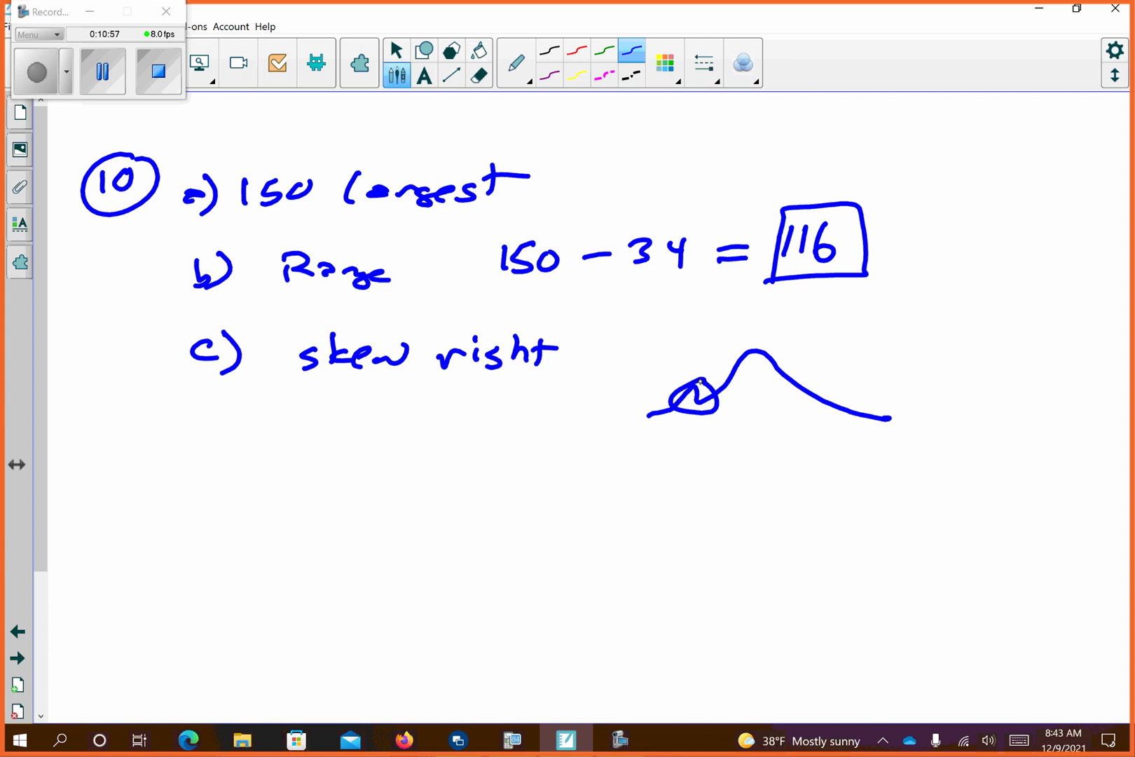
pyautogui.moveTo(762, 354)
pyautogui.mouseDown()
pyautogui.moveTo(769, 402)
pyautogui.moveTo(748, 429)
pyautogui.moveTo(777, 447)
pyautogui.moveTo(769, 471)
pyautogui.moveTo(795, 468)
pyautogui.mouseUp()
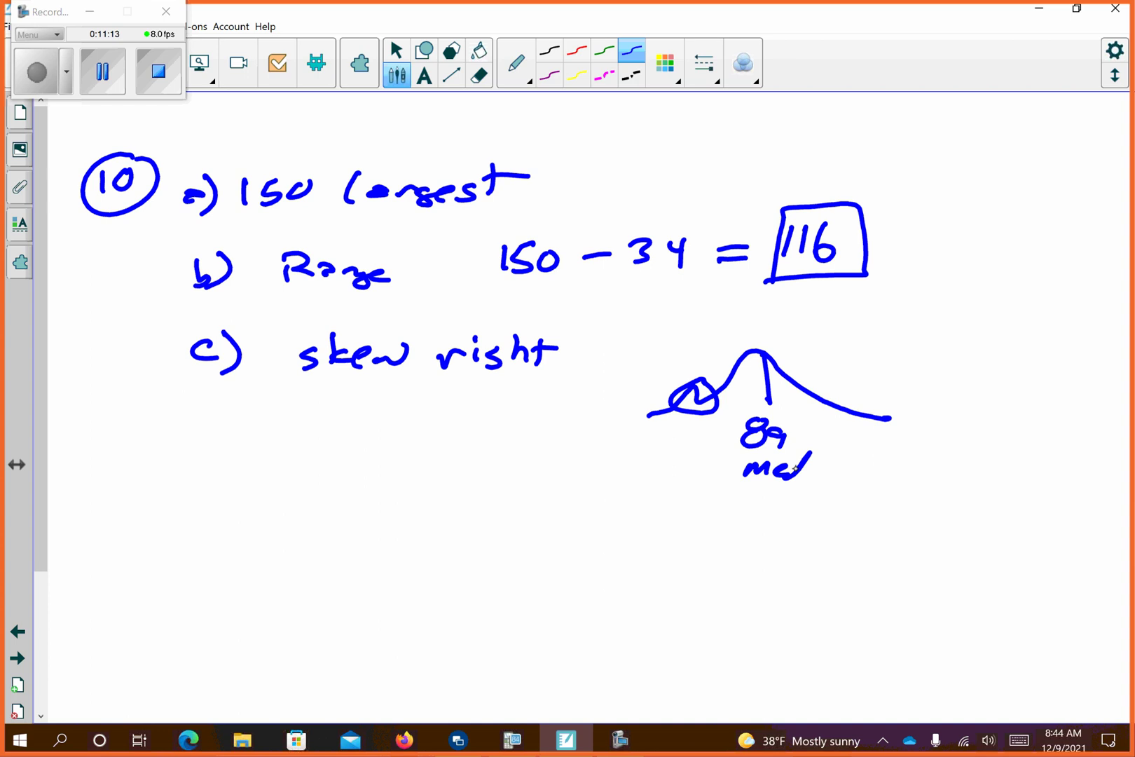
# Tick the curve's right end labelled 150 with a right arrow, and write d)
pyautogui.moveTo(890, 412); pyautogui.dragTo(881, 461)
pyautogui.moveTo(907, 444); pyautogui.dragTo(891, 461)
pyautogui.moveTo(903, 452); pyautogui.dragTo(907, 462)
pyautogui.moveTo(936, 457); pyautogui.dragTo(990, 455)
pyautogui.moveTo(981, 445); pyautogui.dragTo(1029, 457)
pyautogui.moveTo(1030, 456); pyautogui.dragTo(987, 474)
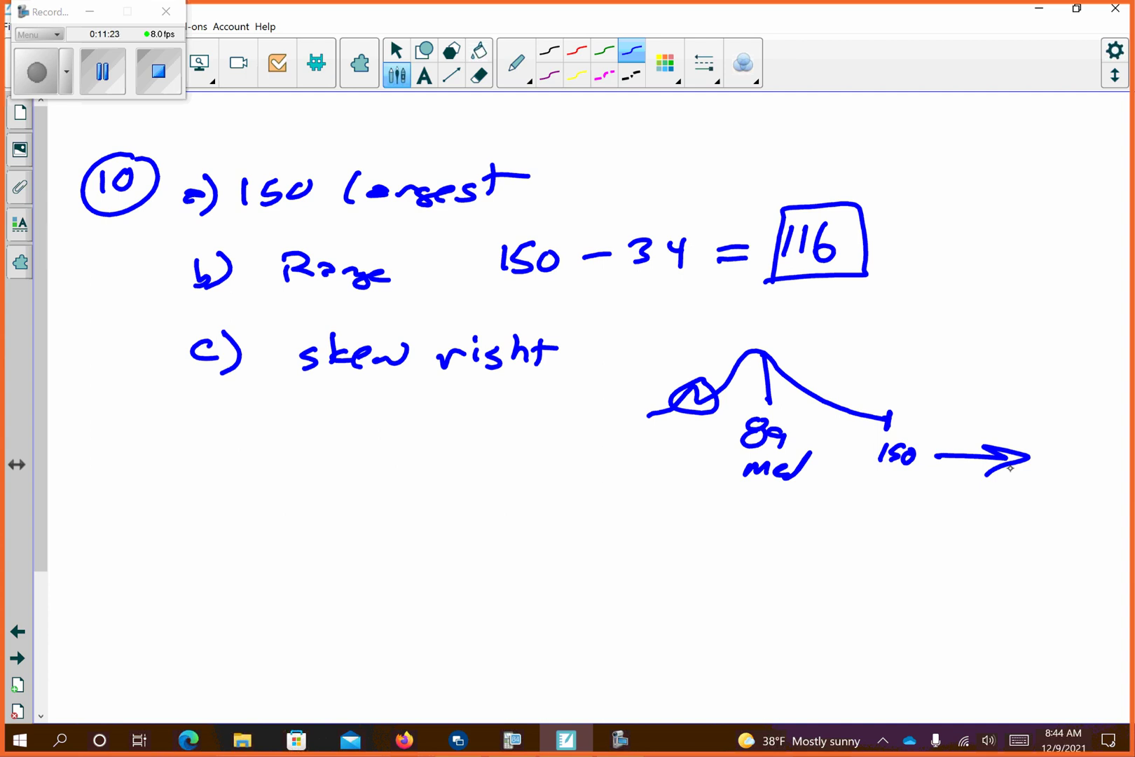
pyautogui.moveTo(217, 515); pyautogui.dragTo(229, 536)
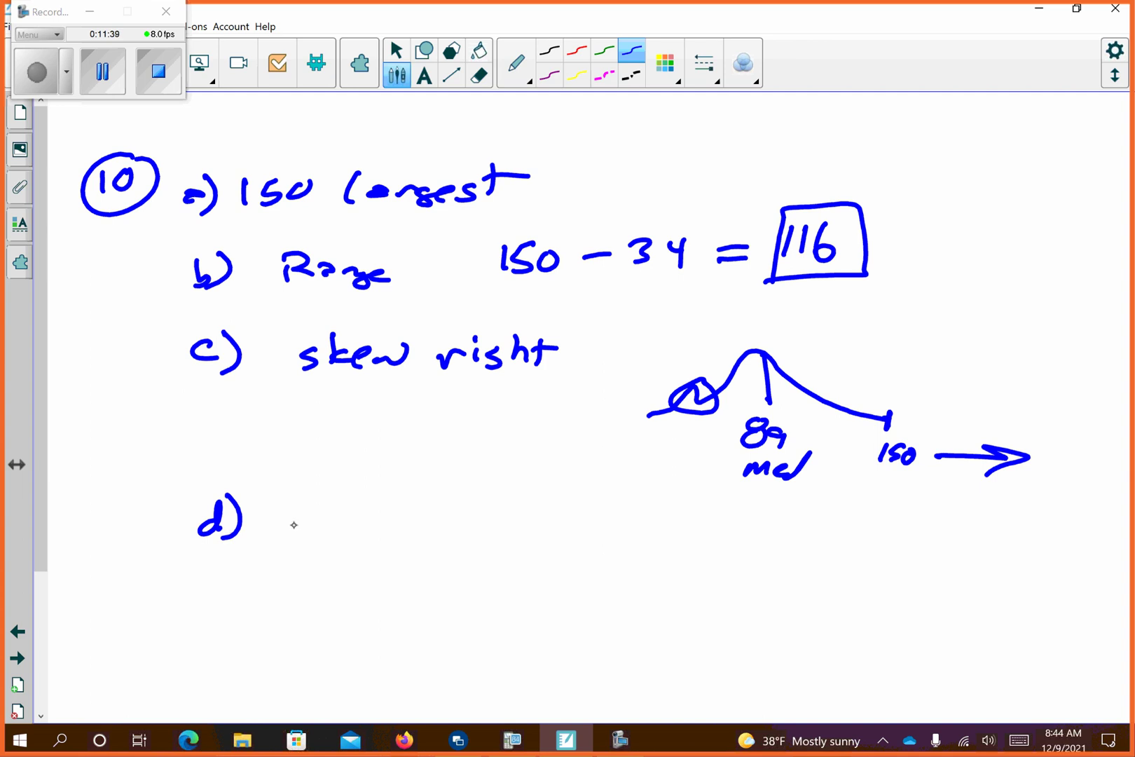
# Write 'outlier' as the part d) answer
pyautogui.moveTo(294, 527); pyautogui.dragTo(320, 536)
pyautogui.moveTo(334, 510)
pyautogui.mouseDown()
pyautogui.moveTo(333, 538)
pyautogui.moveTo(346, 525)
pyautogui.mouseUp()
pyautogui.moveTo(358, 505)
pyautogui.mouseDown()
pyautogui.moveTo(355, 536)
pyautogui.moveTo(364, 535)
pyautogui.mouseUp()
pyautogui.moveTo(363, 524); pyautogui.dragTo(387, 532)
pyautogui.moveTo(389, 536); pyautogui.dragTo(413, 518)
# Add 150 boxed after outlier, then move to a new blank page
pyautogui.moveTo(481, 500); pyautogui.dragTo(478, 530)
pyautogui.moveTo(520, 495)
pyautogui.mouseDown()
pyautogui.moveTo(497, 523)
pyautogui.moveTo(532, 503)
pyautogui.mouseUp()
pyautogui.moveTo(556, 480)
pyautogui.mouseDown()
pyautogui.moveTo(453, 510)
pyautogui.moveTo(554, 475)
pyautogui.mouseUp()
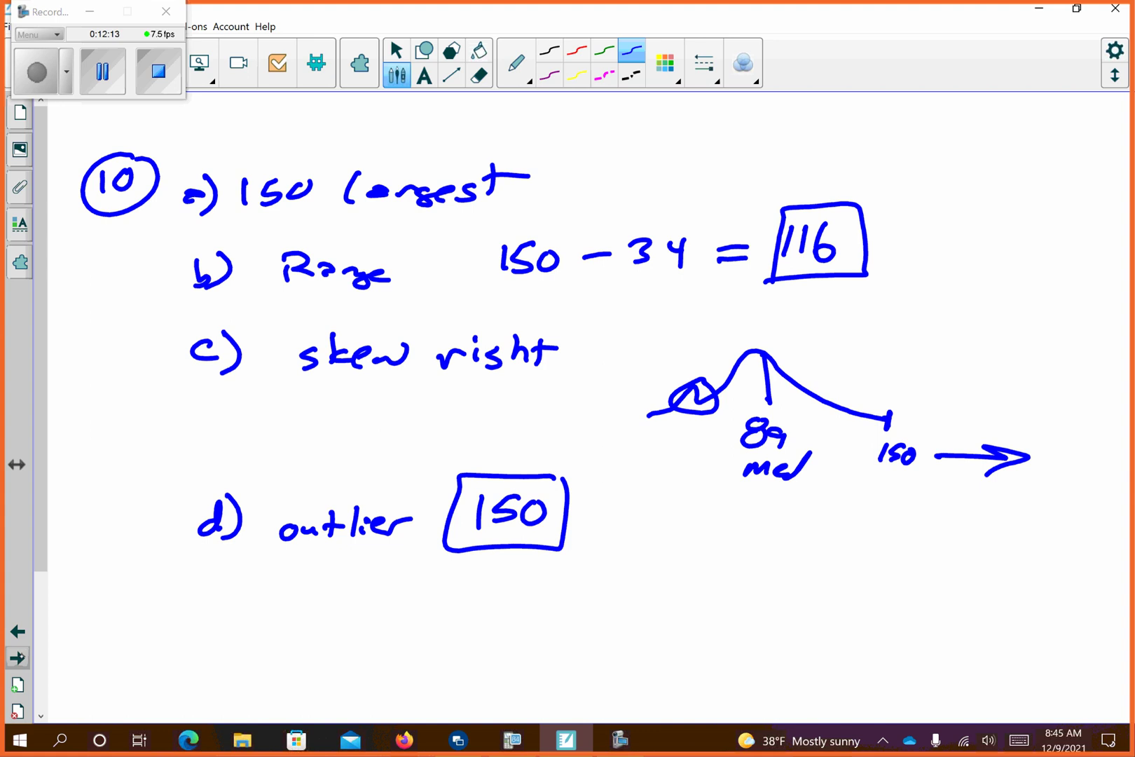
pyautogui.click(17, 657)
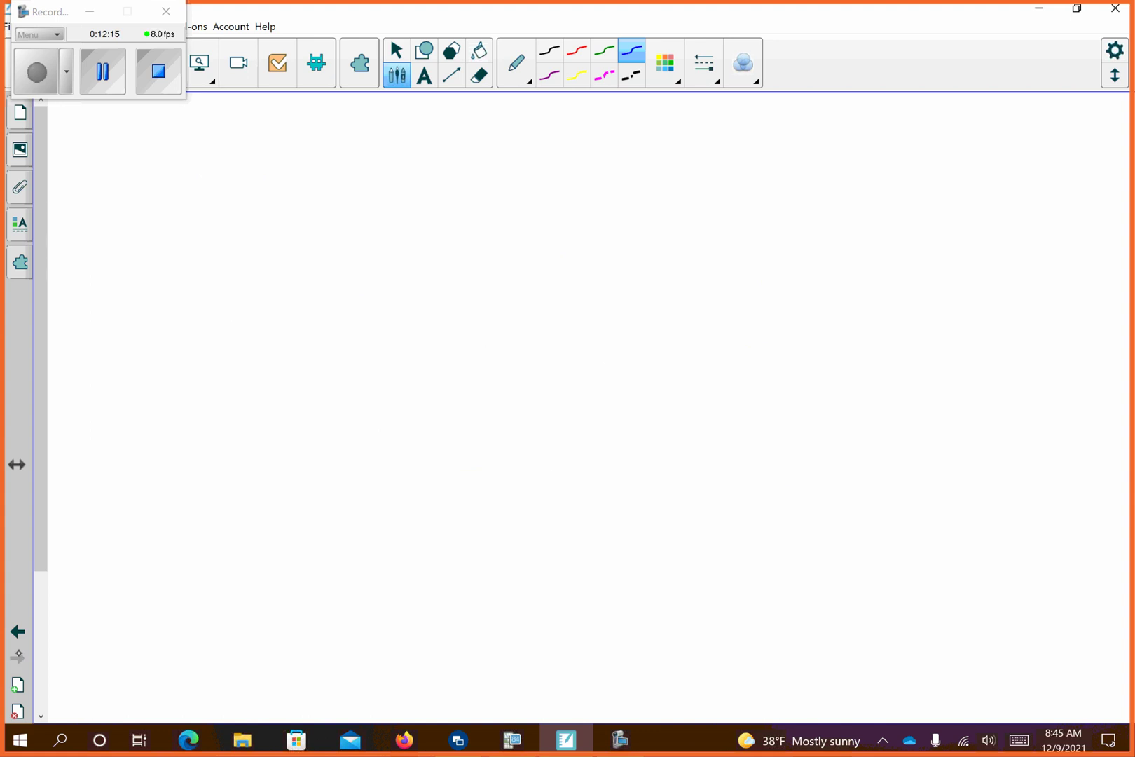
# Write circled 11 and Normal with a bell curve beside it
pyautogui.moveTo(97, 187); pyautogui.dragTo(97, 209)
pyautogui.click(111, 177)
pyautogui.moveTo(113, 186)
pyautogui.mouseDown()
pyautogui.moveTo(114, 218)
pyautogui.moveTo(121, 172)
pyautogui.mouseUp()
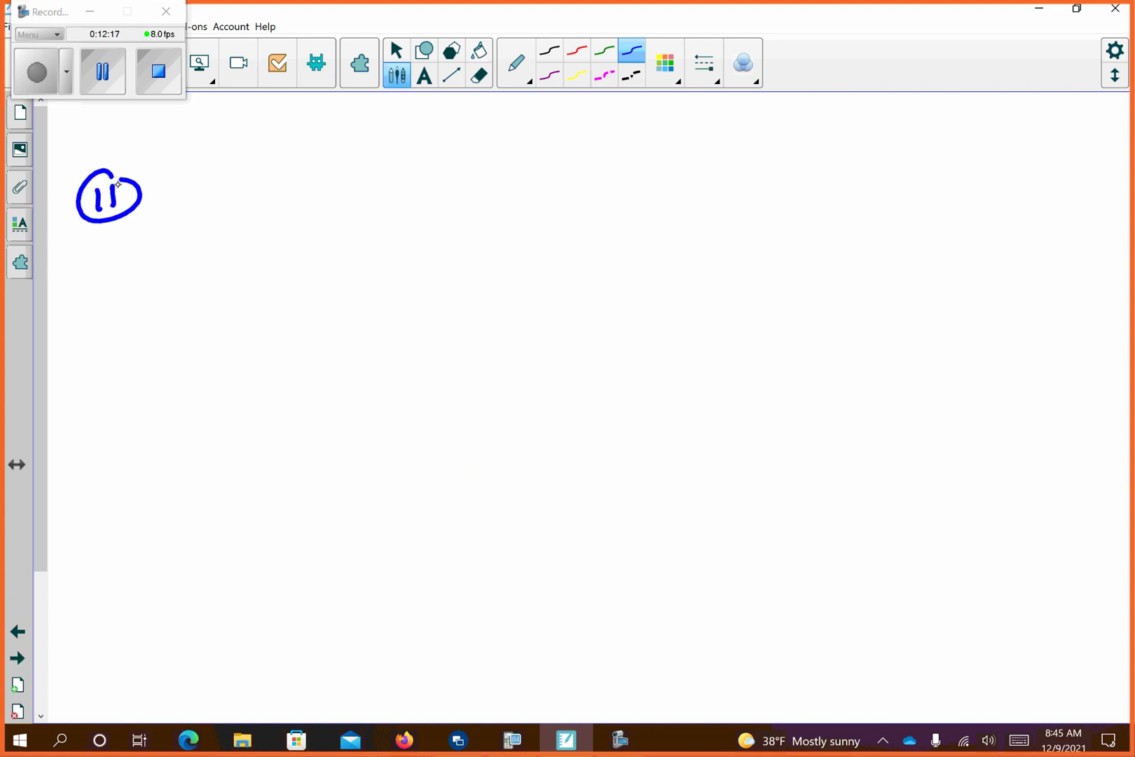
pyautogui.moveTo(185, 214)
pyautogui.mouseDown()
pyautogui.moveTo(228, 180)
pyautogui.moveTo(247, 196)
pyautogui.moveTo(271, 183)
pyautogui.mouseUp()
pyautogui.click(258, 195)
pyautogui.moveTo(278, 194)
pyautogui.mouseDown()
pyautogui.moveTo(295, 187)
pyautogui.moveTo(330, 198)
pyautogui.mouseUp()
pyautogui.moveTo(344, 167)
pyautogui.mouseDown()
pyautogui.moveTo(341, 205)
pyautogui.moveTo(522, 195)
pyautogui.mouseUp()
pyautogui.moveTo(394, 189)
pyautogui.mouseDown()
pyautogui.moveTo(451, 131)
pyautogui.moveTo(512, 188)
pyautogui.mouseUp()
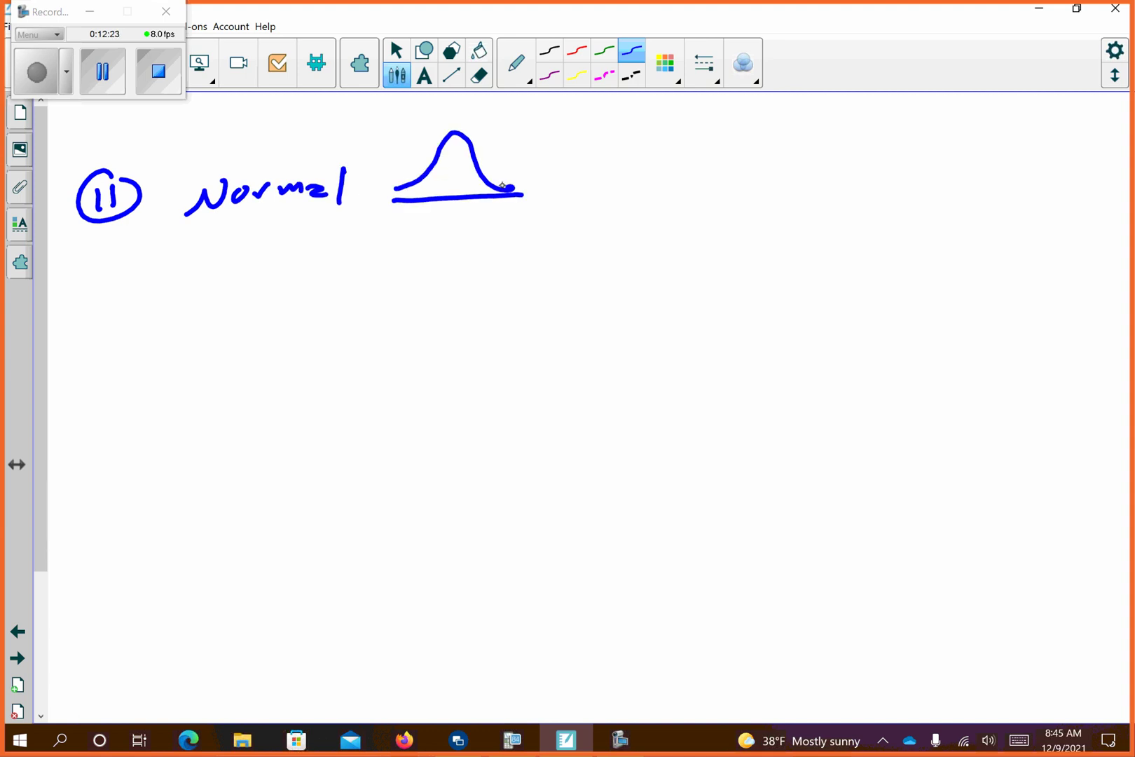
# Write Bimodal below Normal with a two-humped curve beside it
pyautogui.moveTo(180, 257)
pyautogui.mouseDown()
pyautogui.moveTo(182, 279)
pyautogui.moveTo(215, 276)
pyautogui.mouseUp()
pyautogui.click(214, 254)
pyautogui.moveTo(225, 275); pyautogui.dragTo(250, 263)
pyautogui.moveTo(256, 266); pyautogui.dragTo(276, 270)
pyautogui.moveTo(290, 240)
pyautogui.mouseDown()
pyautogui.moveTo(289, 270)
pyautogui.moveTo(315, 269)
pyautogui.mouseUp()
pyautogui.moveTo(332, 242)
pyautogui.mouseDown()
pyautogui.moveTo(328, 275)
pyautogui.moveTo(527, 263)
pyautogui.mouseUp()
pyautogui.moveTo(378, 254)
pyautogui.mouseDown()
pyautogui.moveTo(412, 222)
pyautogui.moveTo(501, 240)
pyautogui.mouseUp()
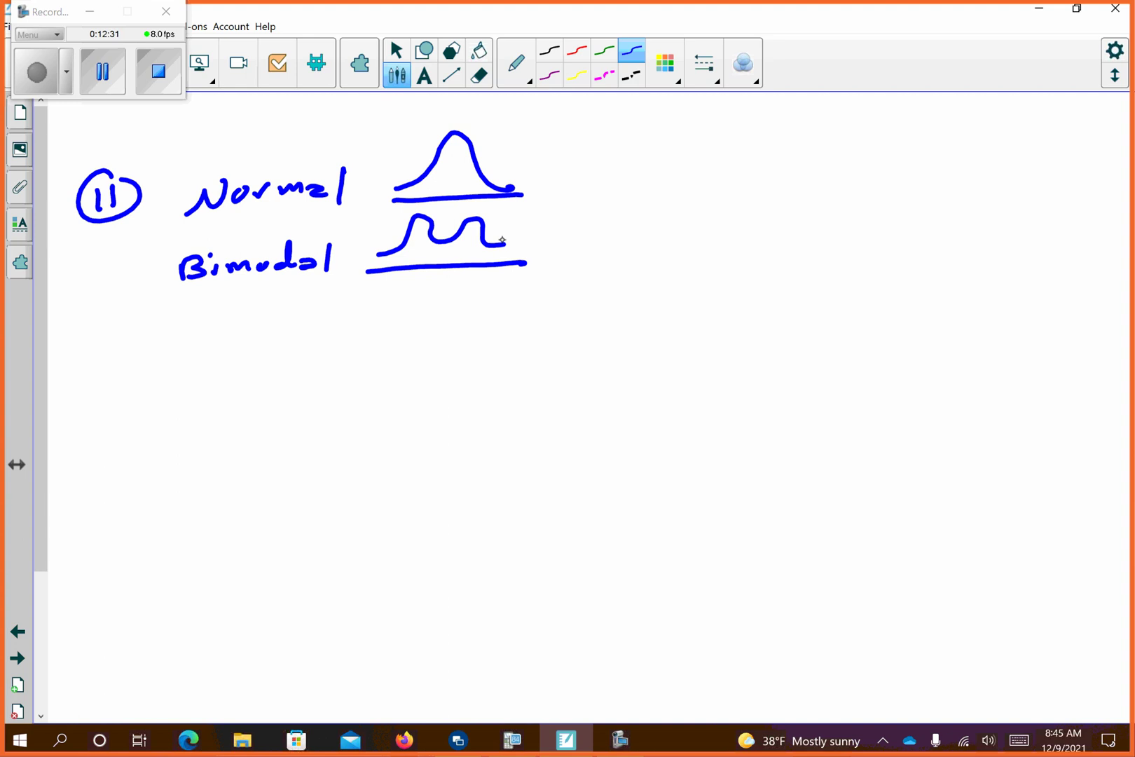
# Write uniform below Bimodal with a flat rectangular shape beside it
pyautogui.moveTo(176, 321)
pyautogui.mouseDown()
pyautogui.moveTo(200, 337)
pyautogui.moveTo(236, 328)
pyautogui.mouseUp()
pyautogui.moveTo(256, 294); pyautogui.dragTo(255, 332)
pyautogui.moveTo(260, 317); pyautogui.dragTo(329, 323)
pyautogui.moveTo(247, 293); pyautogui.dragTo(249, 301)
pyautogui.moveTo(387, 337); pyautogui.dragTo(509, 323)
pyautogui.moveTo(417, 322)
pyautogui.mouseDown()
pyautogui.moveTo(418, 298)
pyautogui.moveTo(471, 297)
pyautogui.moveTo(475, 321)
pyautogui.mouseUp()
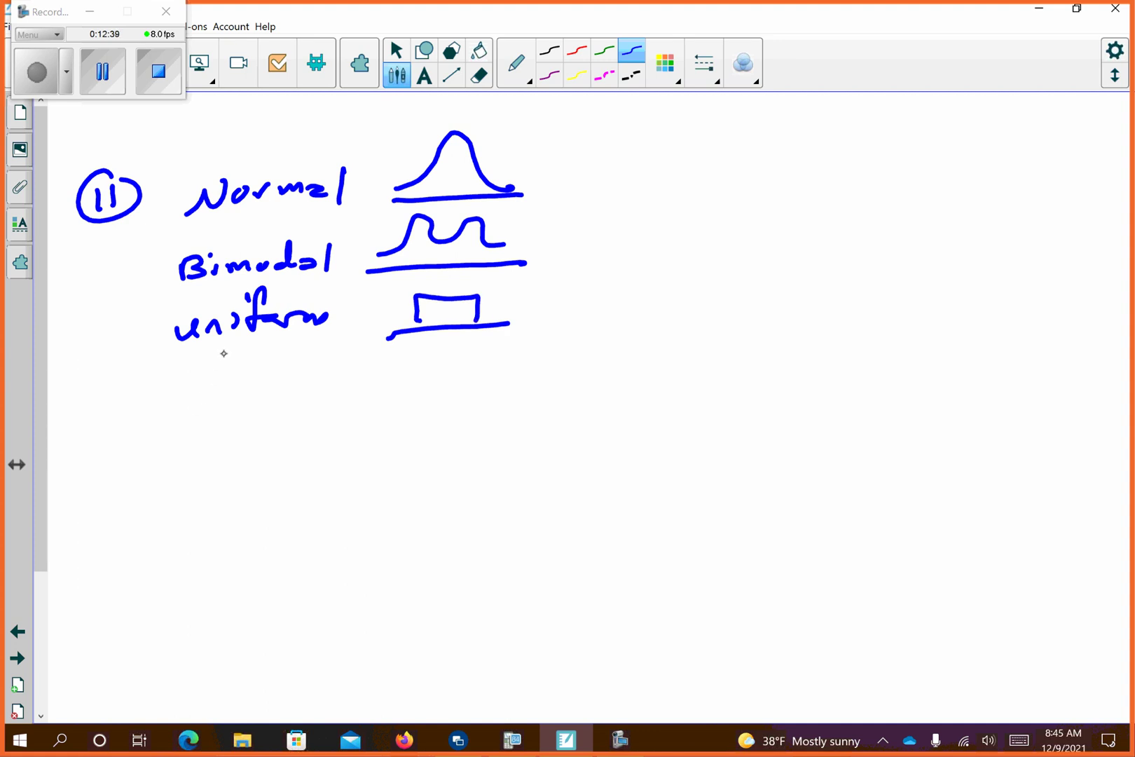
# Write skew left with a baseline and left-skewed curve
pyautogui.moveTo(223, 390)
pyautogui.mouseDown()
pyautogui.moveTo(201, 417)
pyautogui.moveTo(223, 417)
pyautogui.mouseUp()
pyautogui.moveTo(223, 409)
pyautogui.mouseDown()
pyautogui.moveTo(270, 413)
pyautogui.moveTo(308, 391)
pyautogui.moveTo(326, 409)
pyautogui.moveTo(353, 405)
pyautogui.mouseUp()
pyautogui.moveTo(382, 373)
pyautogui.mouseDown()
pyautogui.moveTo(373, 410)
pyautogui.moveTo(393, 405)
pyautogui.mouseUp()
pyautogui.moveTo(370, 398); pyautogui.dragTo(607, 407)
pyautogui.moveTo(463, 393)
pyautogui.mouseDown()
pyautogui.moveTo(542, 386)
pyautogui.moveTo(566, 350)
pyautogui.moveTo(602, 394)
pyautogui.mouseUp()
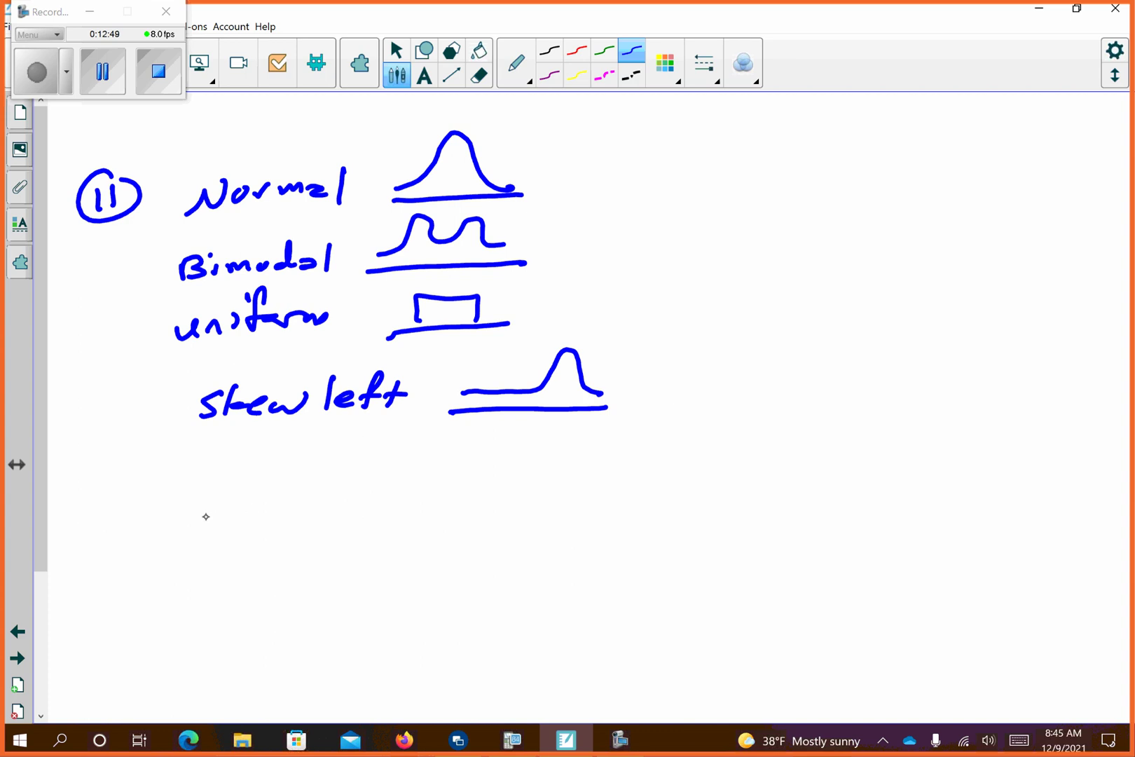
# Write skew right with a baseline and right-skewed curve, then select red ink
pyautogui.moveTo(212, 513); pyautogui.dragTo(197, 532)
pyautogui.moveTo(234, 500)
pyautogui.mouseDown()
pyautogui.moveTo(232, 531)
pyautogui.moveTo(312, 515)
pyautogui.moveTo(336, 525)
pyautogui.moveTo(375, 502)
pyautogui.moveTo(384, 534)
pyautogui.mouseUp()
pyautogui.moveTo(398, 493); pyautogui.dragTo(419, 519)
pyautogui.moveTo(437, 495)
pyautogui.mouseDown()
pyautogui.moveTo(428, 522)
pyautogui.moveTo(449, 505)
pyautogui.moveTo(663, 511)
pyautogui.mouseUp()
pyautogui.moveTo(499, 505)
pyautogui.mouseDown()
pyautogui.moveTo(545, 464)
pyautogui.moveTo(678, 492)
pyautogui.mouseUp()
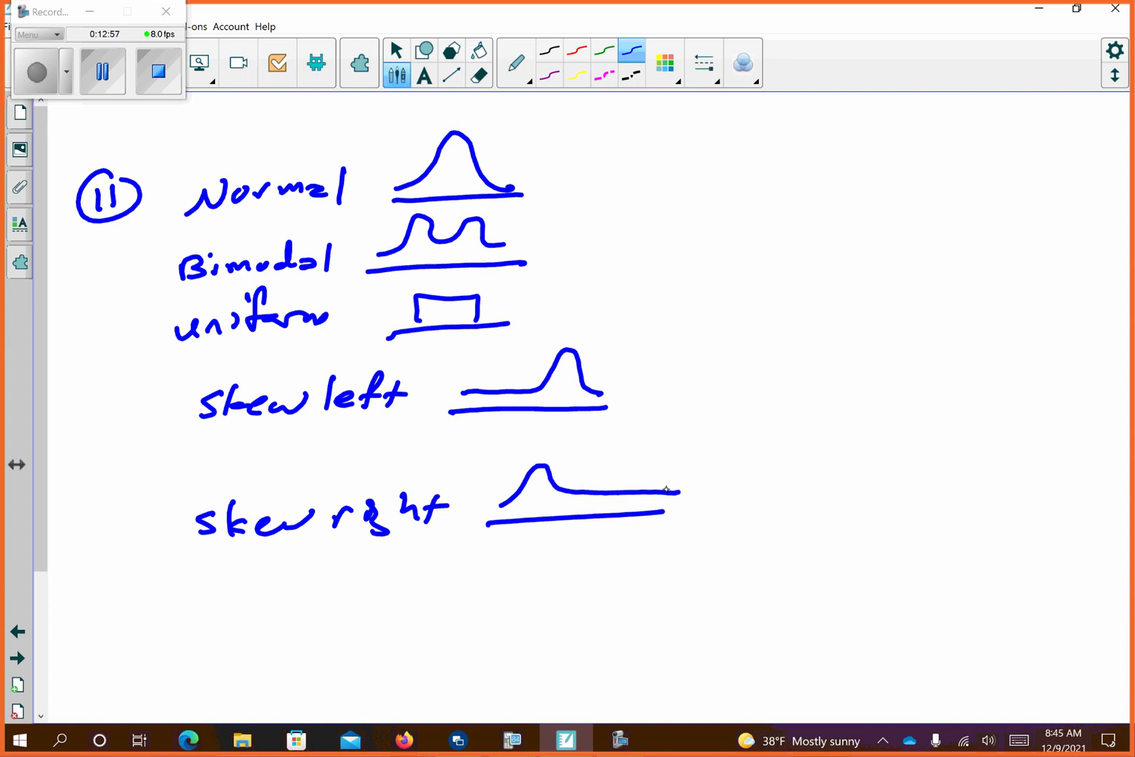
pyautogui.click(588, 50)
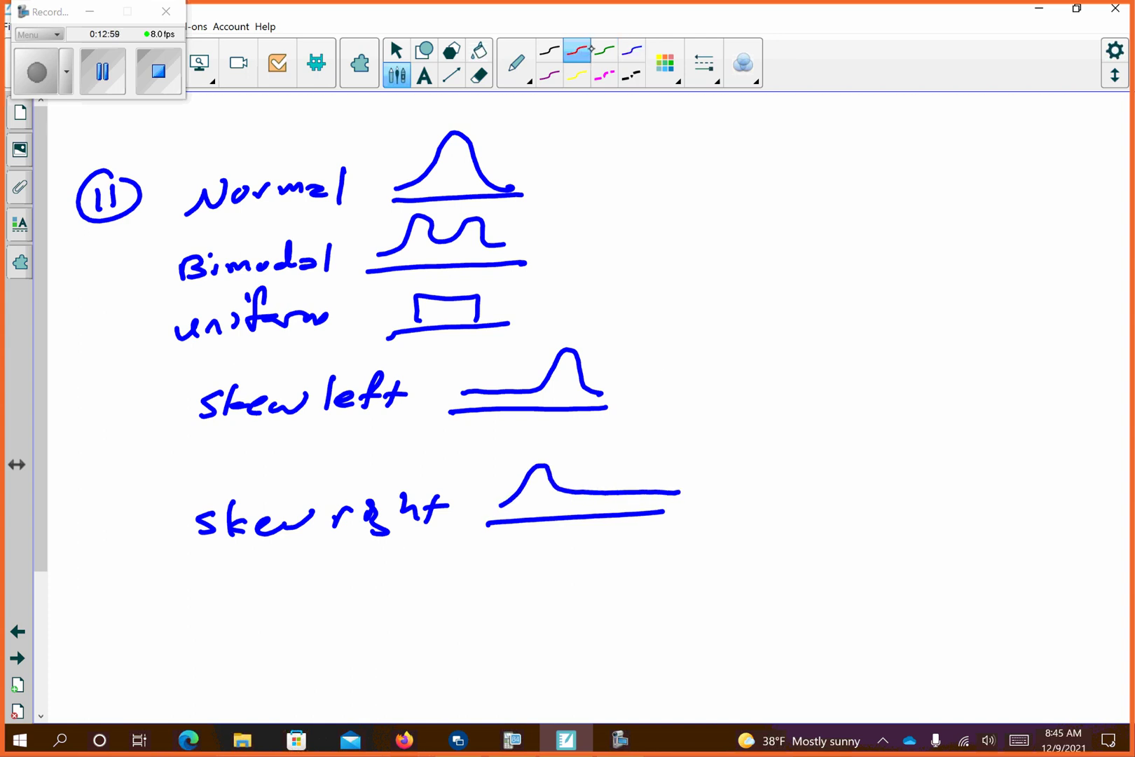
# Annotate skew left 'median (mean is less)' and skew right 'median (mean is greater)' in red
pyautogui.moveTo(662, 368)
pyautogui.mouseDown()
pyautogui.moveTo(701, 385)
pyautogui.moveTo(788, 375)
pyautogui.mouseUp()
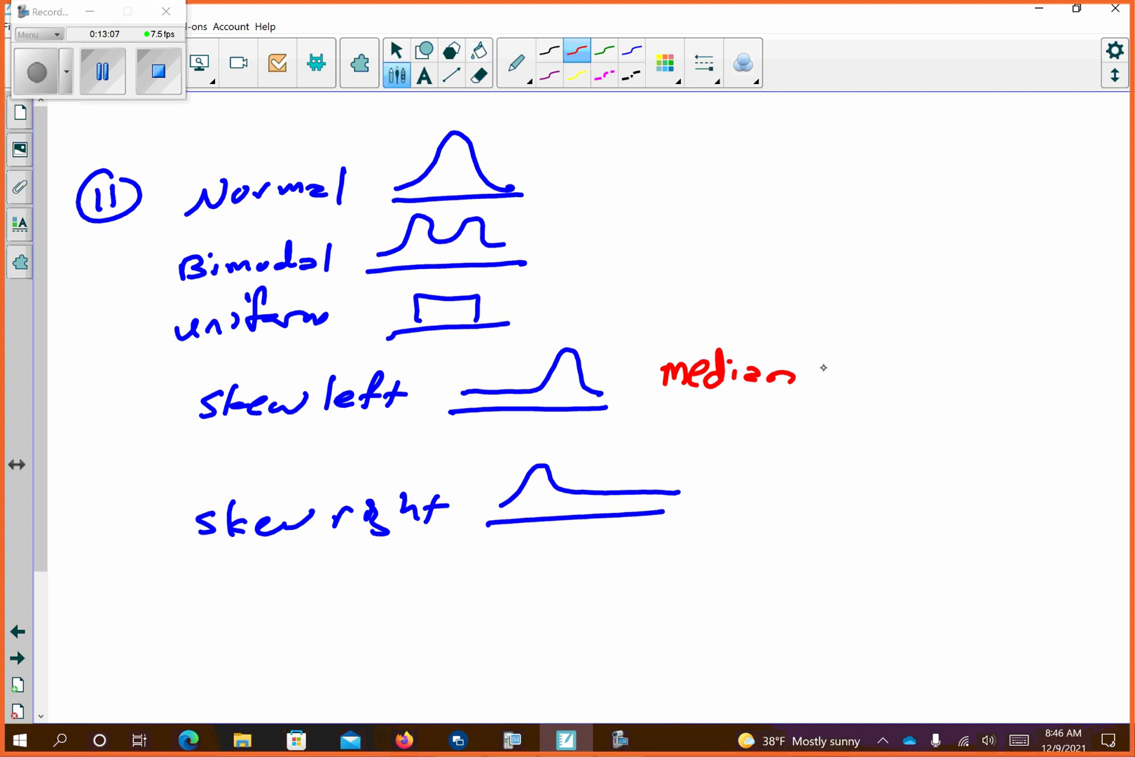
pyautogui.moveTo(841, 357)
pyautogui.mouseDown()
pyautogui.moveTo(845, 380)
pyautogui.moveTo(939, 371)
pyautogui.moveTo(943, 380)
pyautogui.moveTo(1016, 349)
pyautogui.moveTo(1072, 370)
pyautogui.moveTo(1096, 351)
pyautogui.moveTo(1084, 387)
pyautogui.mouseUp()
pyautogui.moveTo(709, 533)
pyautogui.mouseDown()
pyautogui.moveTo(720, 519)
pyautogui.moveTo(823, 518)
pyautogui.moveTo(851, 522)
pyautogui.moveTo(850, 534)
pyautogui.moveTo(905, 519)
pyautogui.moveTo(1012, 518)
pyautogui.moveTo(1017, 506)
pyautogui.moveTo(978, 552)
pyautogui.moveTo(1090, 561)
pyautogui.moveTo(1083, 595)
pyautogui.mouseUp()
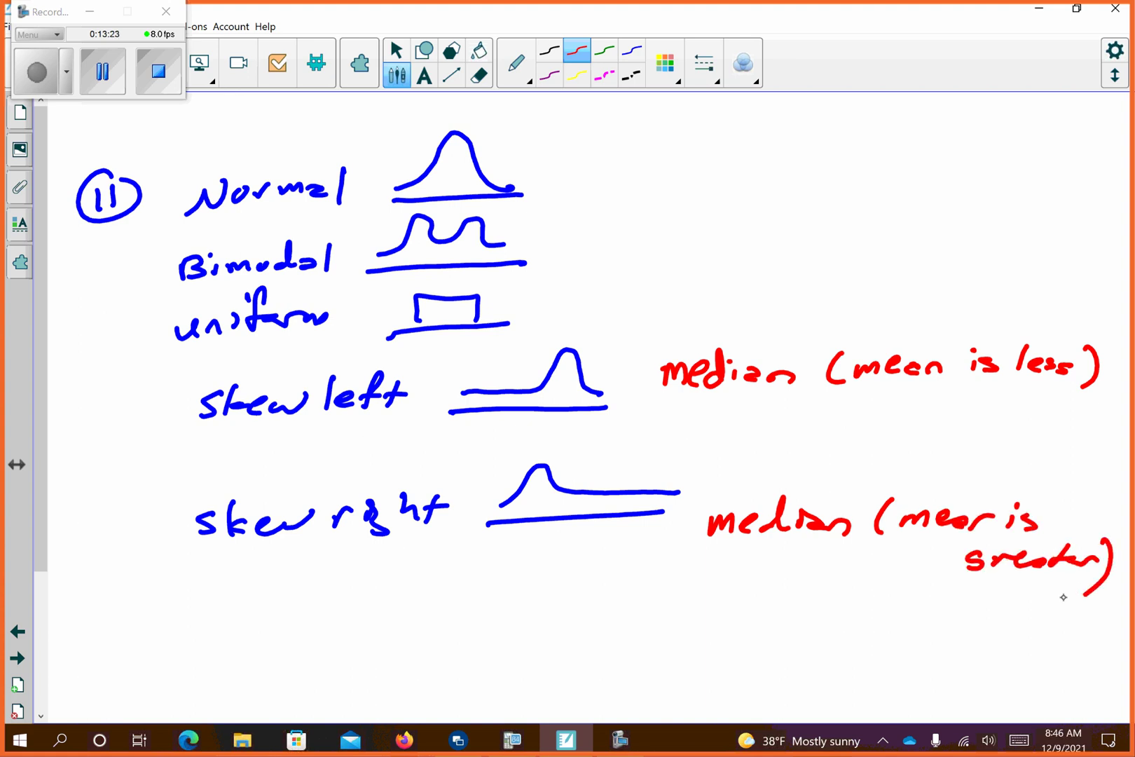